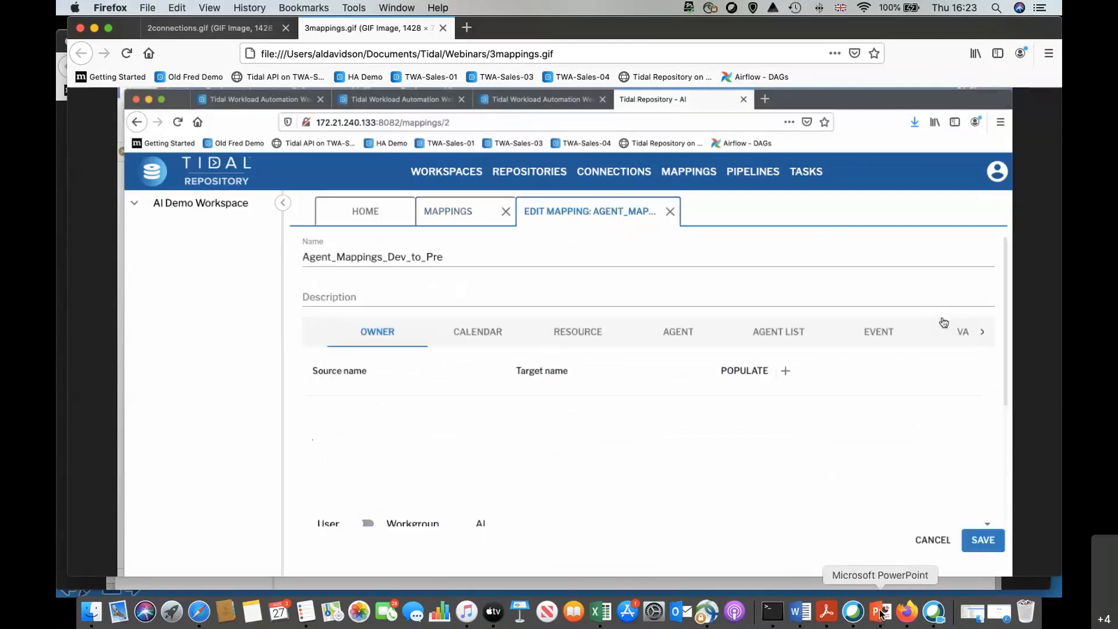
Switch back to the PowerPoint slideshow and open the 4repositories.gif demo from the Repositories slide
click(886, 619)
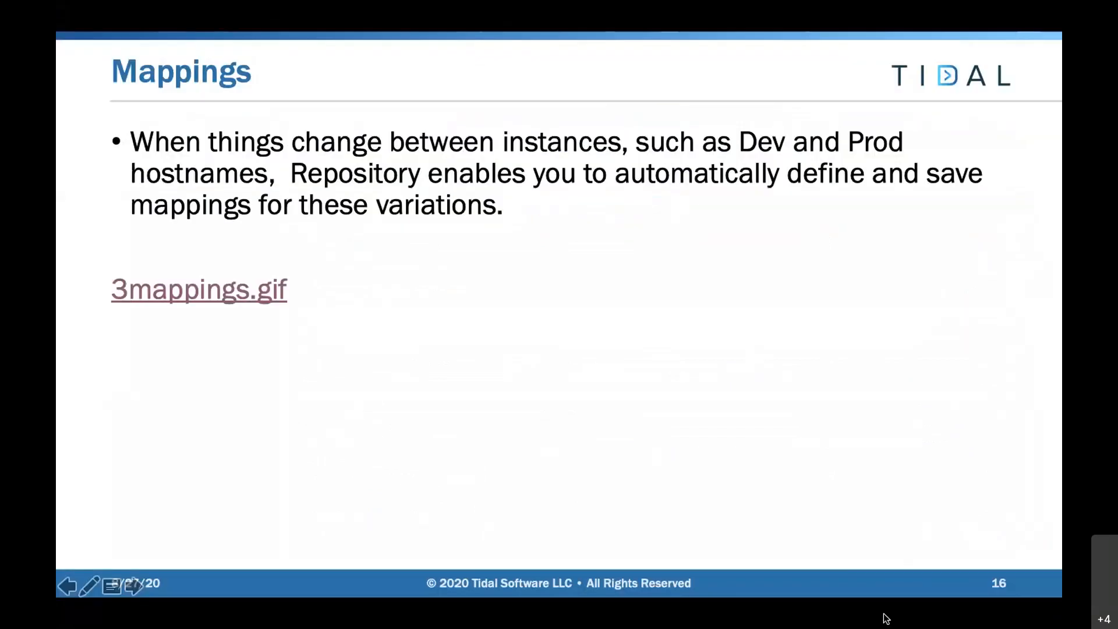
key(Right)
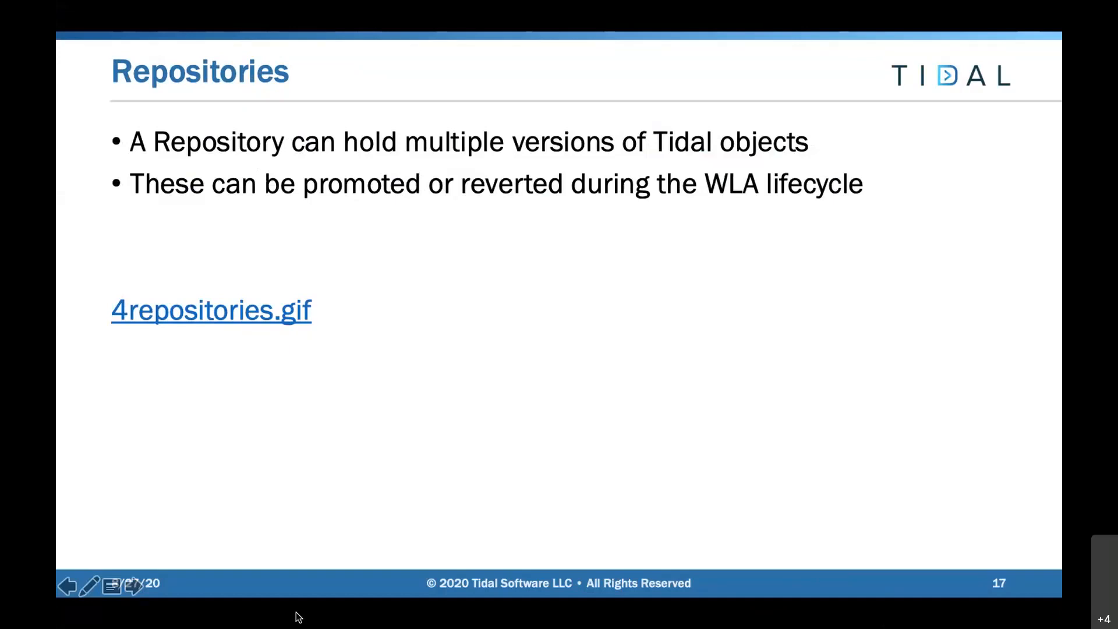
click(207, 317)
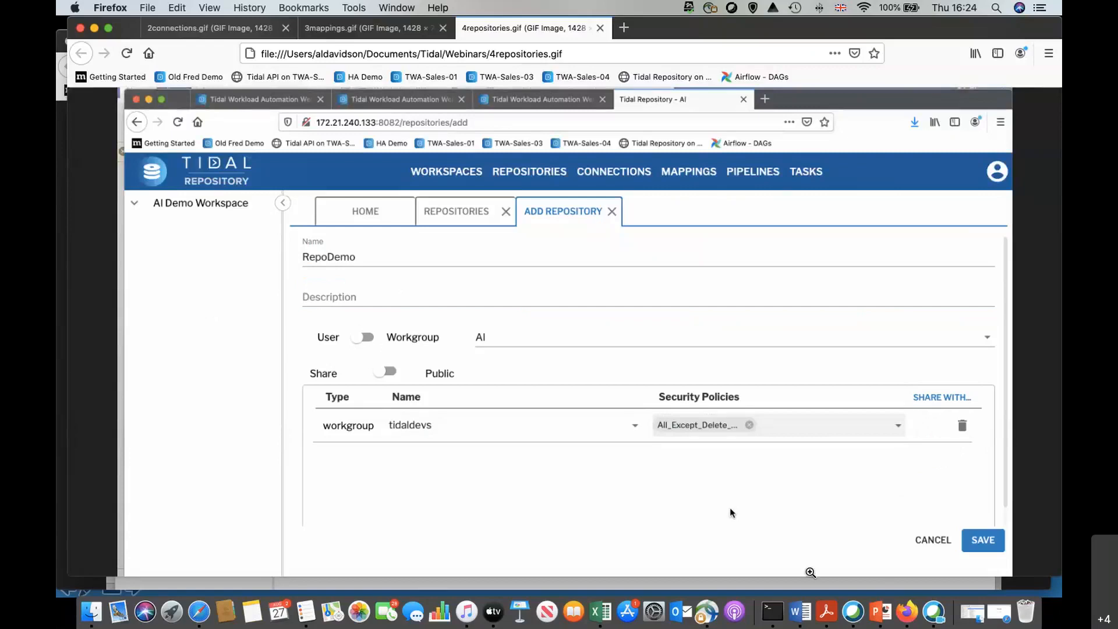
Switch back to the PowerPoint slideshow and open the 5pipelines.gif demo from the Pipelines slide
click(880, 613)
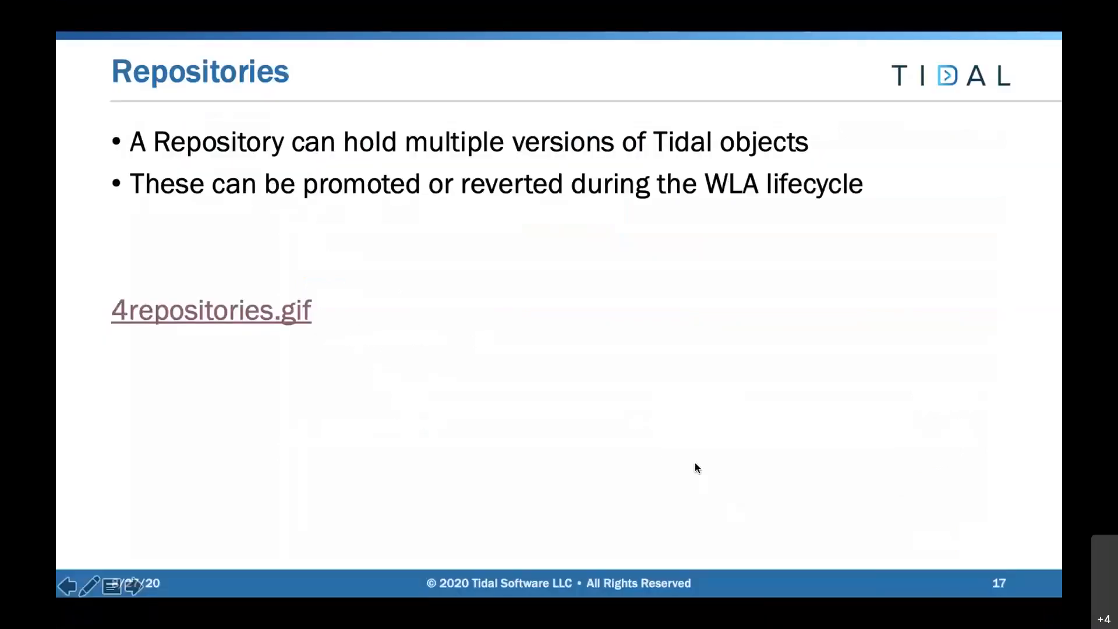
key(Right)
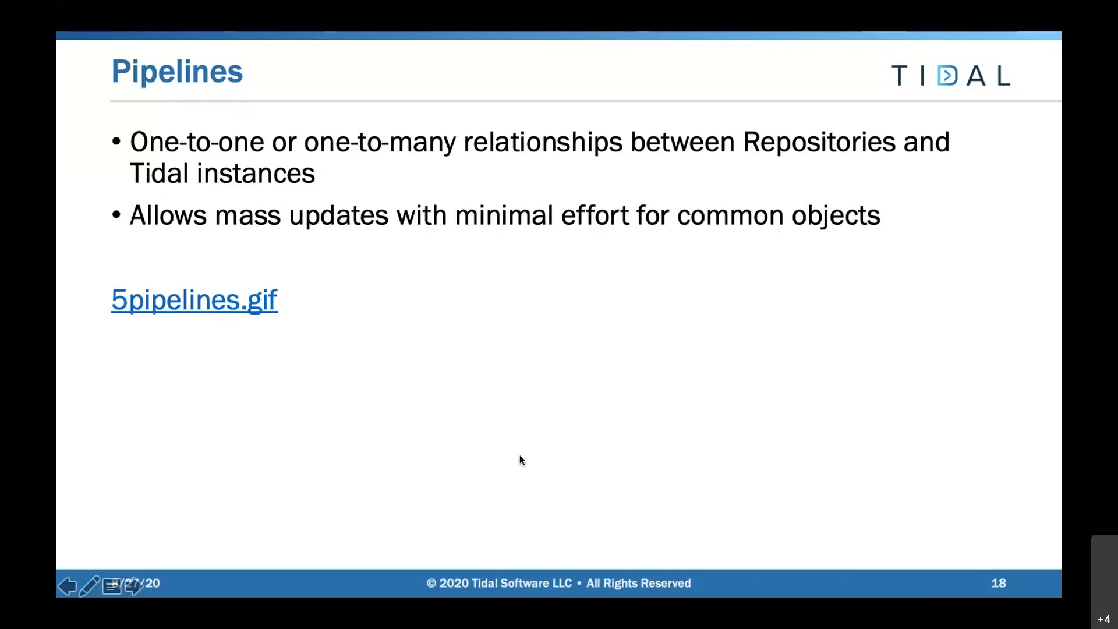
click(198, 307)
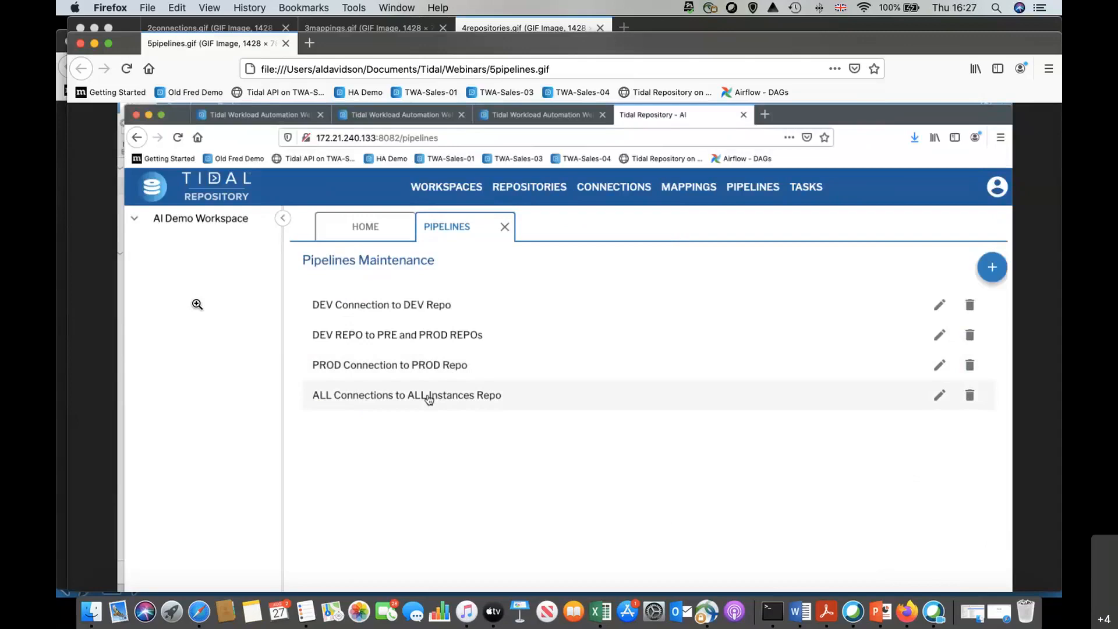
Switch back to the PowerPoint slideshow and advance to the Workspaces slide
click(880, 611)
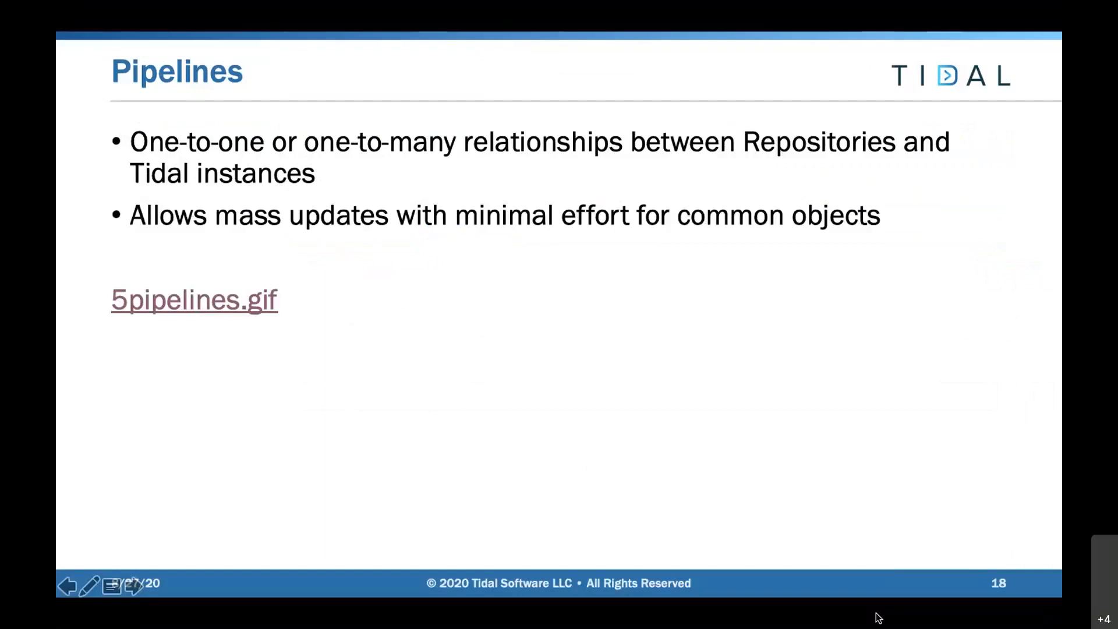
key(Right)
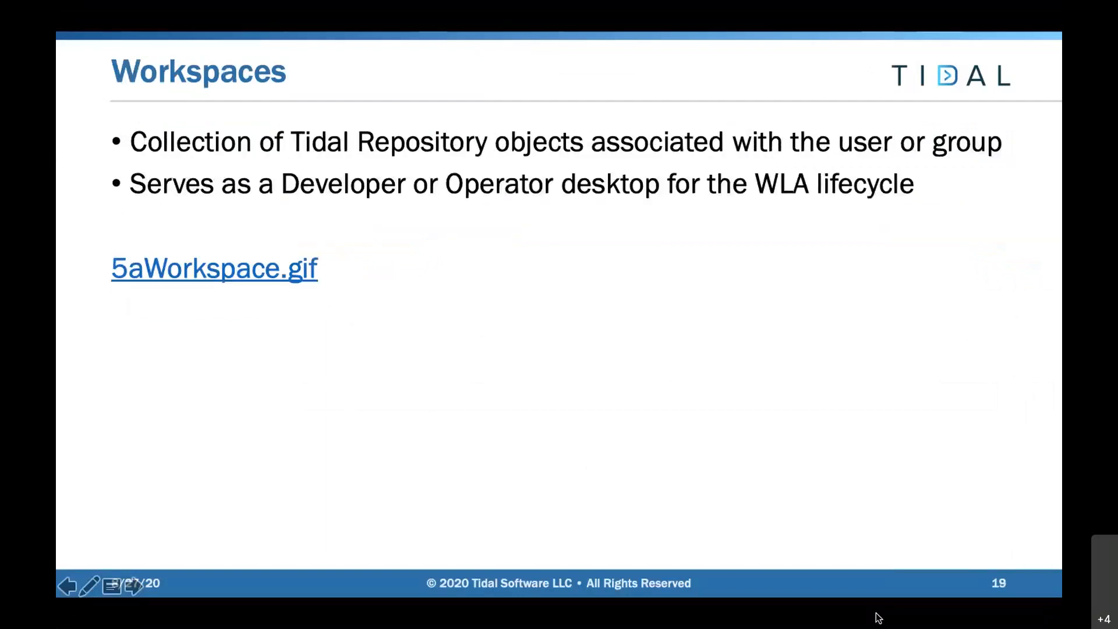
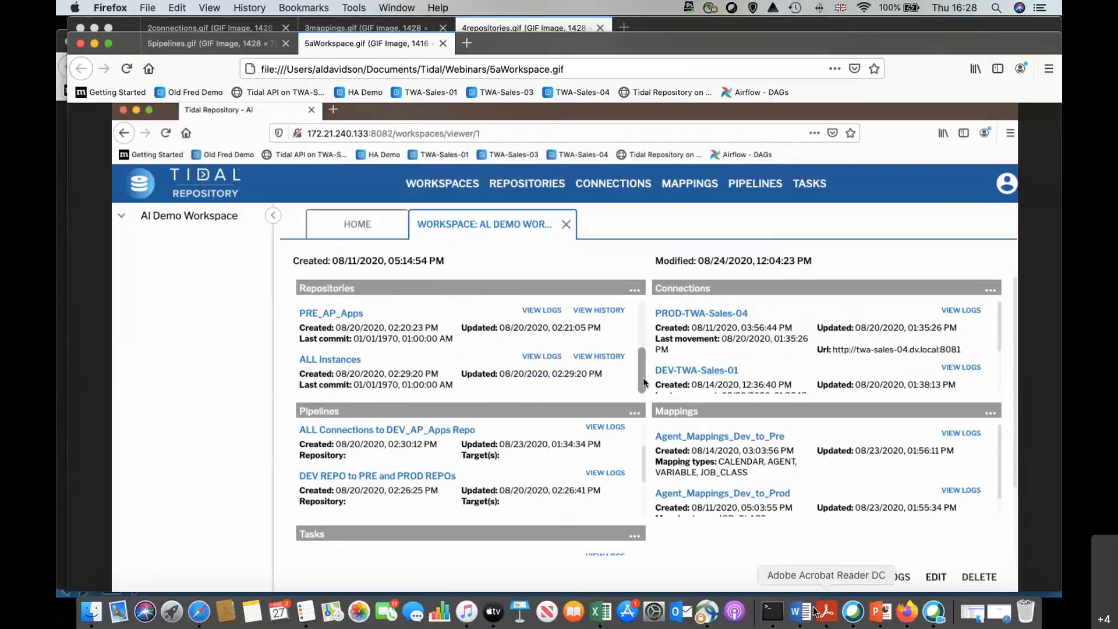
Switch back to the PowerPoint slideshow and open 7aPulldevtodevrepo.gif and 7pulldevtodevrepocommit.gif in turn from the Pull From Dev to Repository slide
click(883, 612)
key(Right)
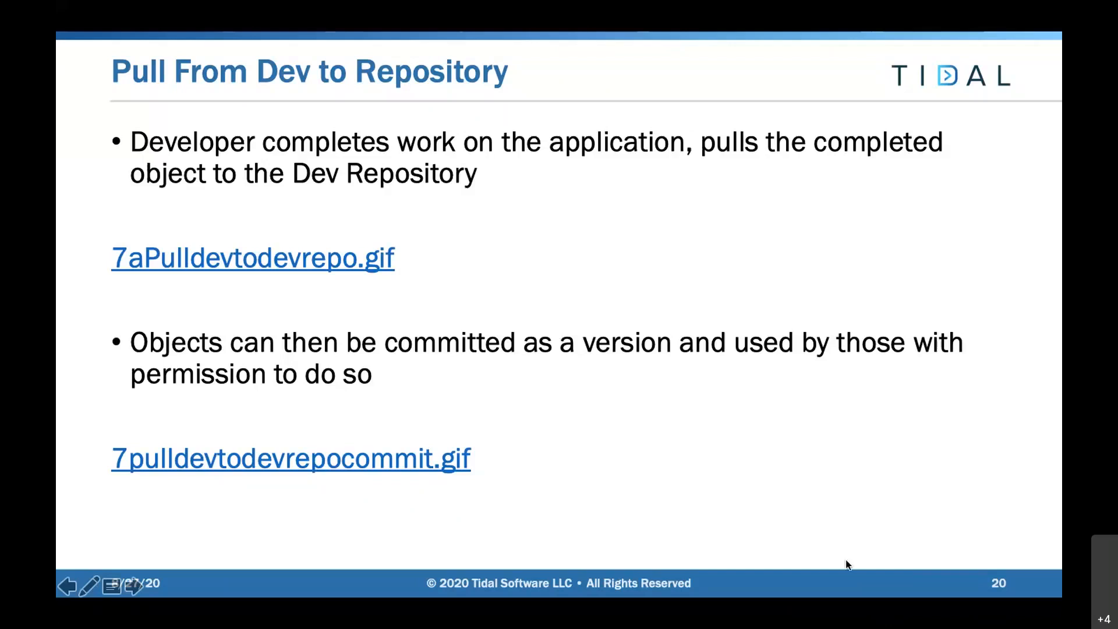
click(275, 274)
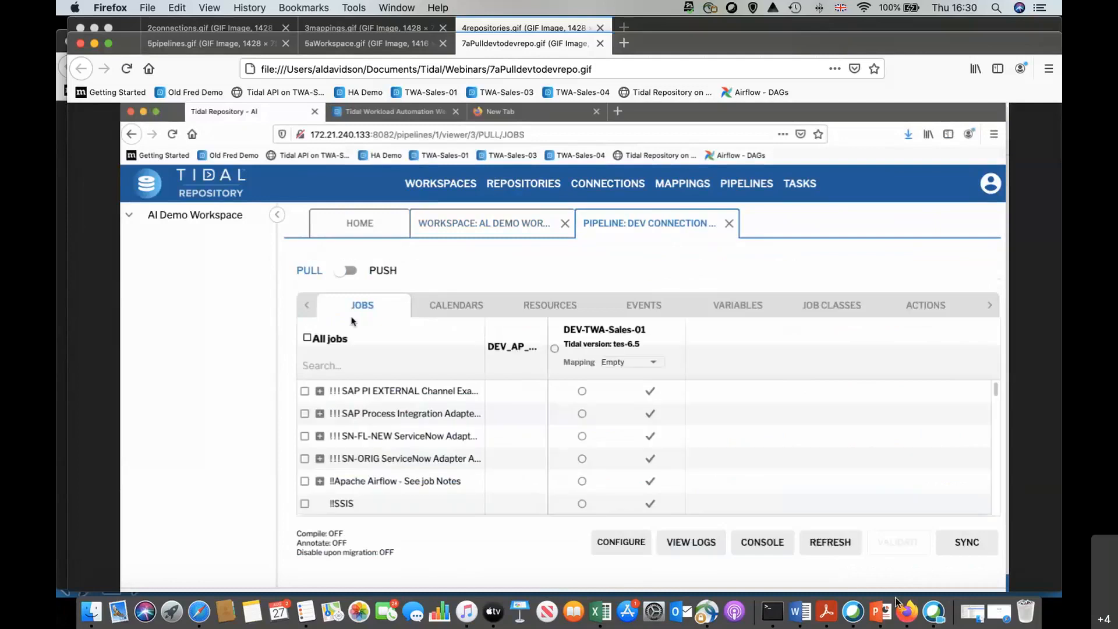
click(883, 608)
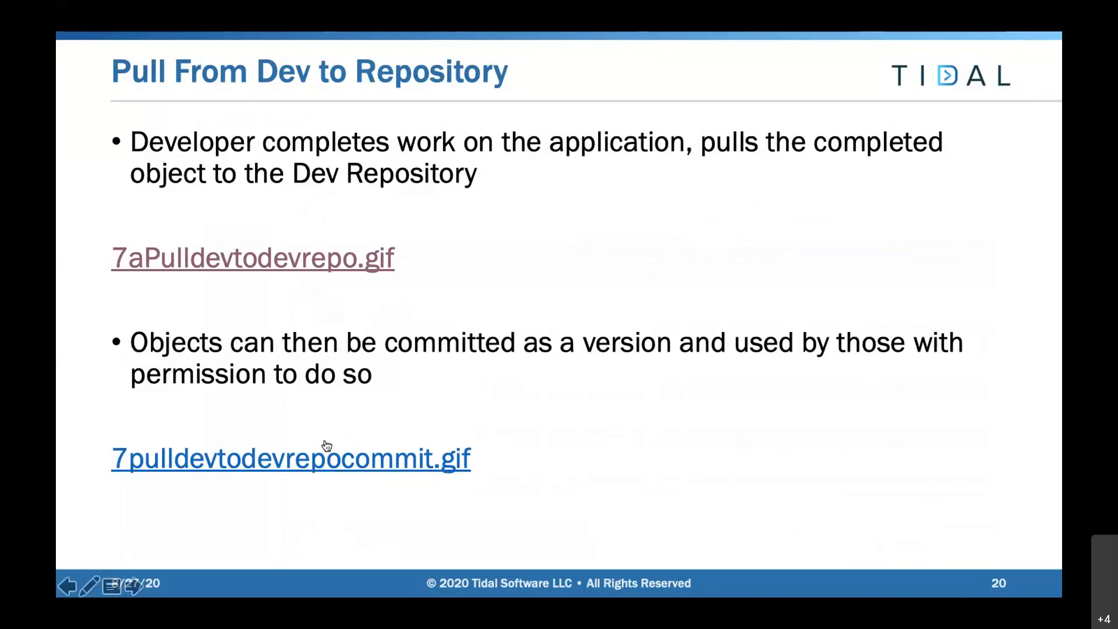
click(326, 466)
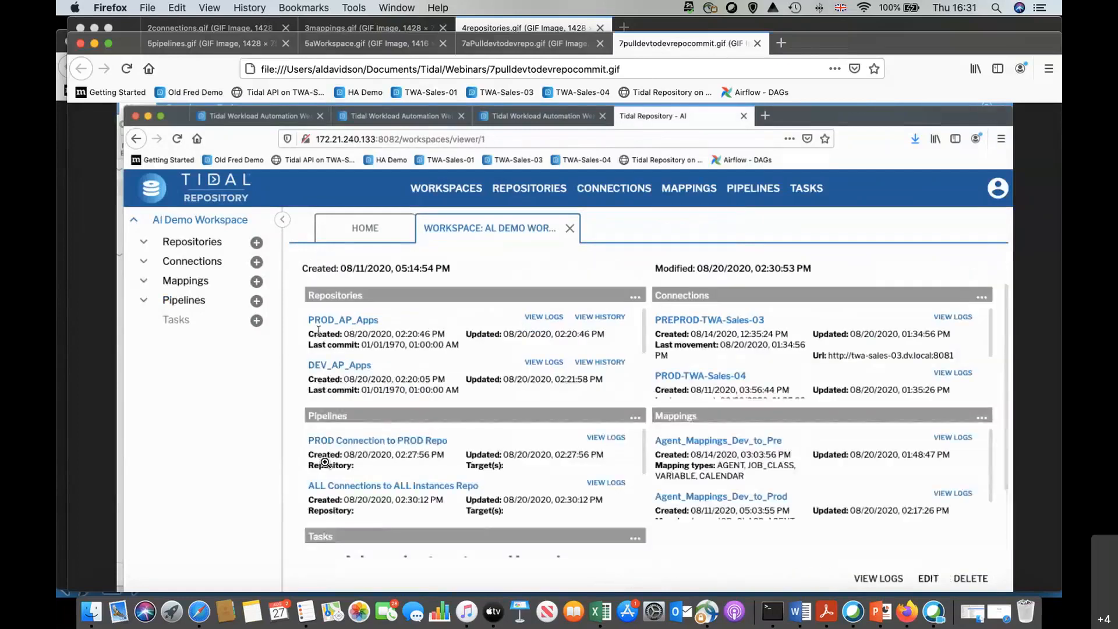
Switch back to the PowerPoint slideshow and open the 8changeobjects.gif demo from the Version Control slide
click(881, 612)
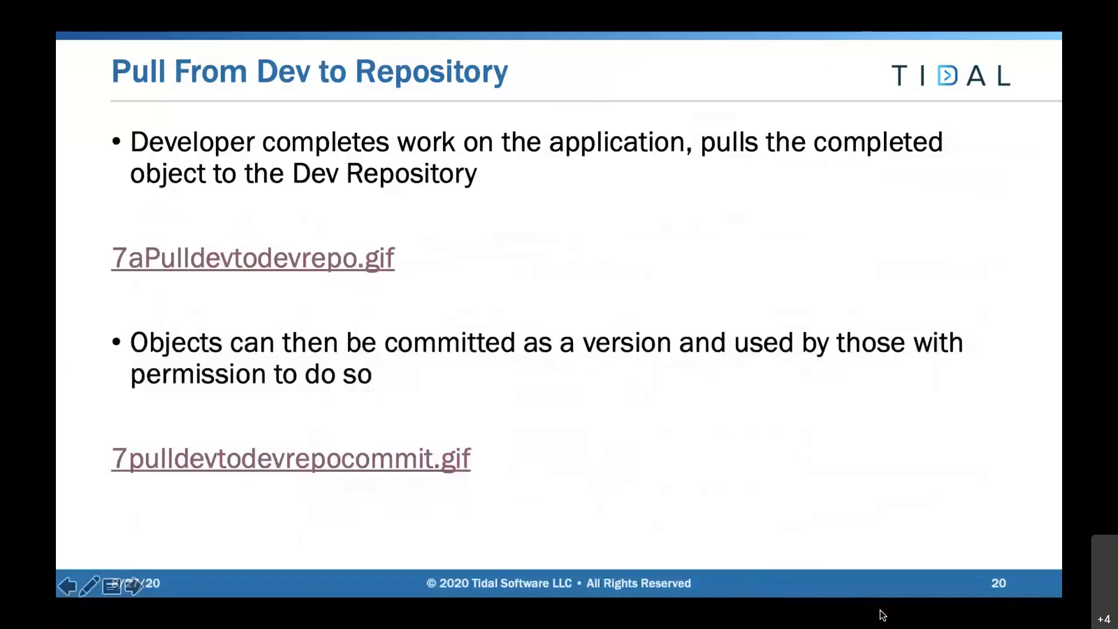
key(Right)
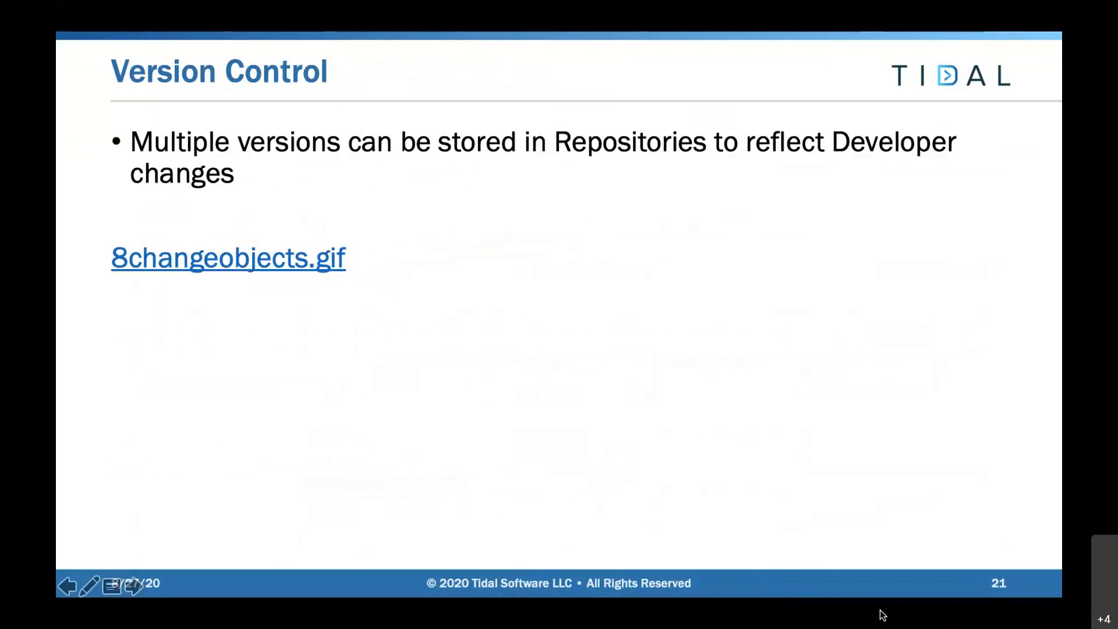
click(274, 269)
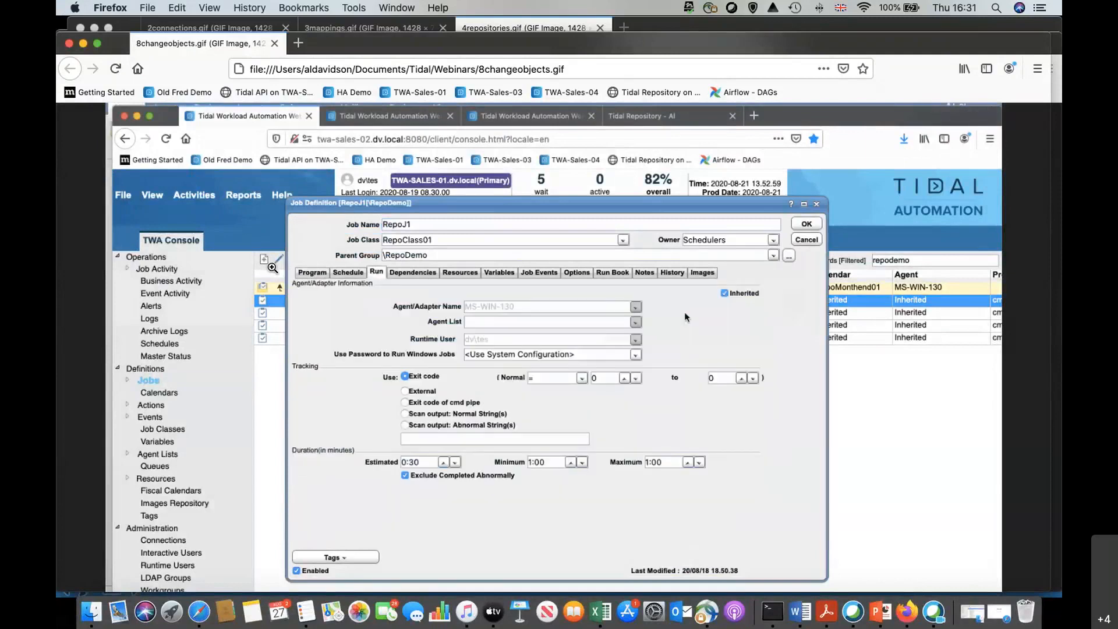
click(635, 307)
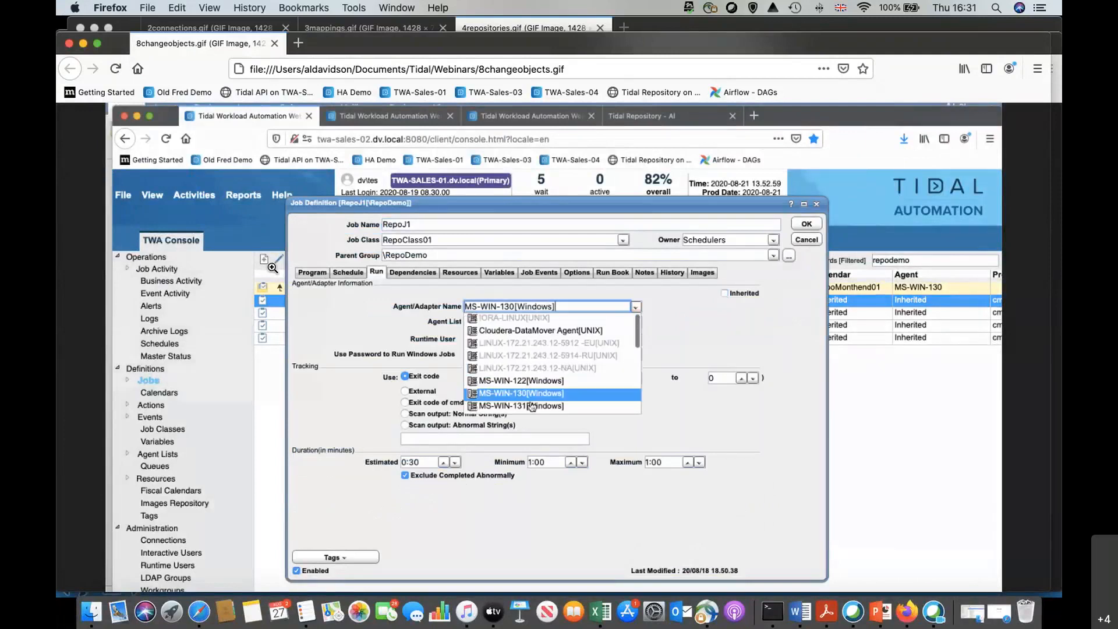
click(531, 381)
click(807, 225)
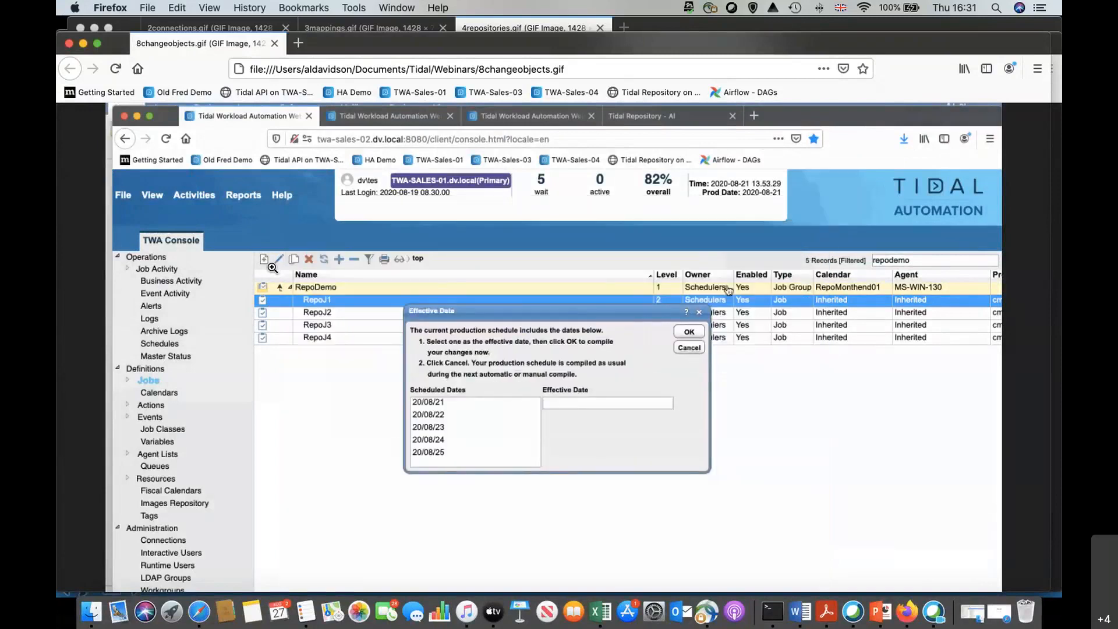
click(682, 350)
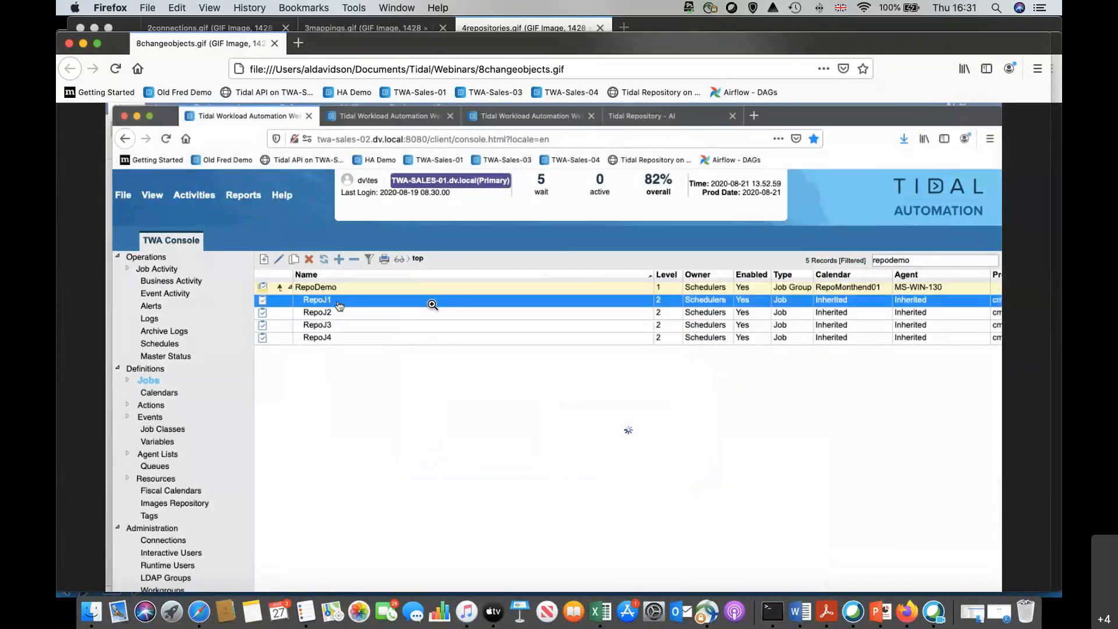
Switch back to the PowerPoint slideshow and open 9commitV2comparerepos.gif and 9bcomparerepos.gif in turn from the Compare Versions slide
click(882, 610)
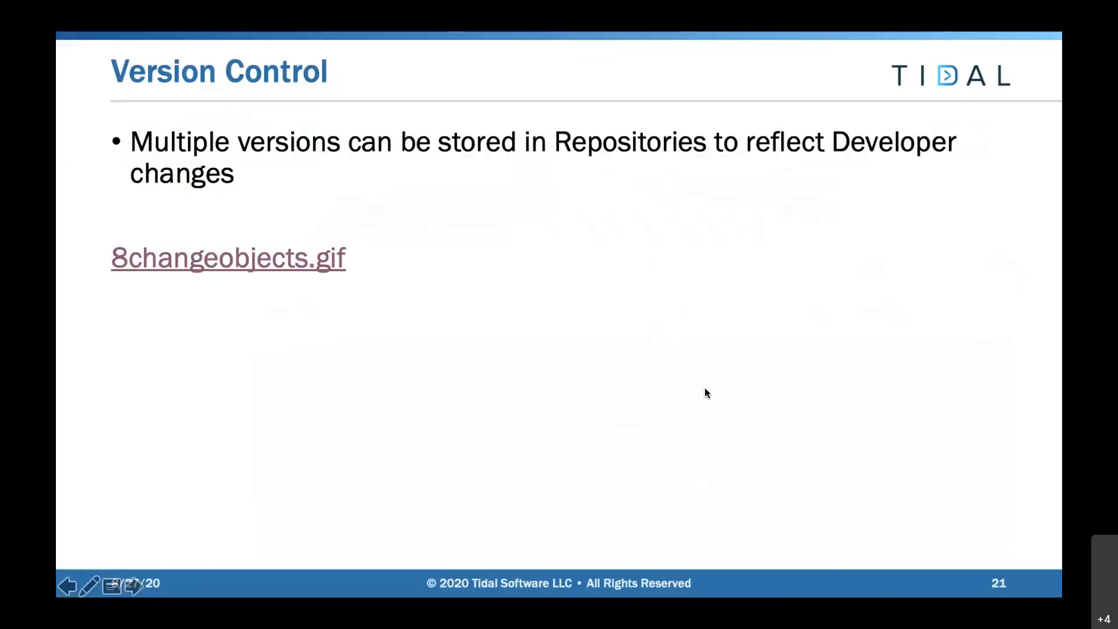
click(705, 389)
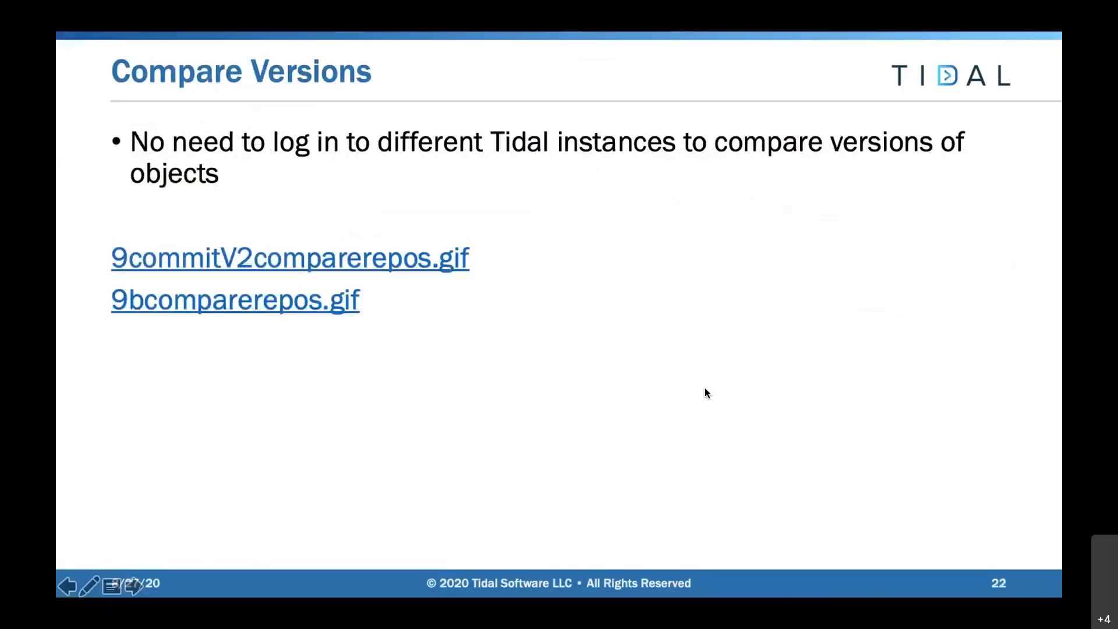
click(377, 262)
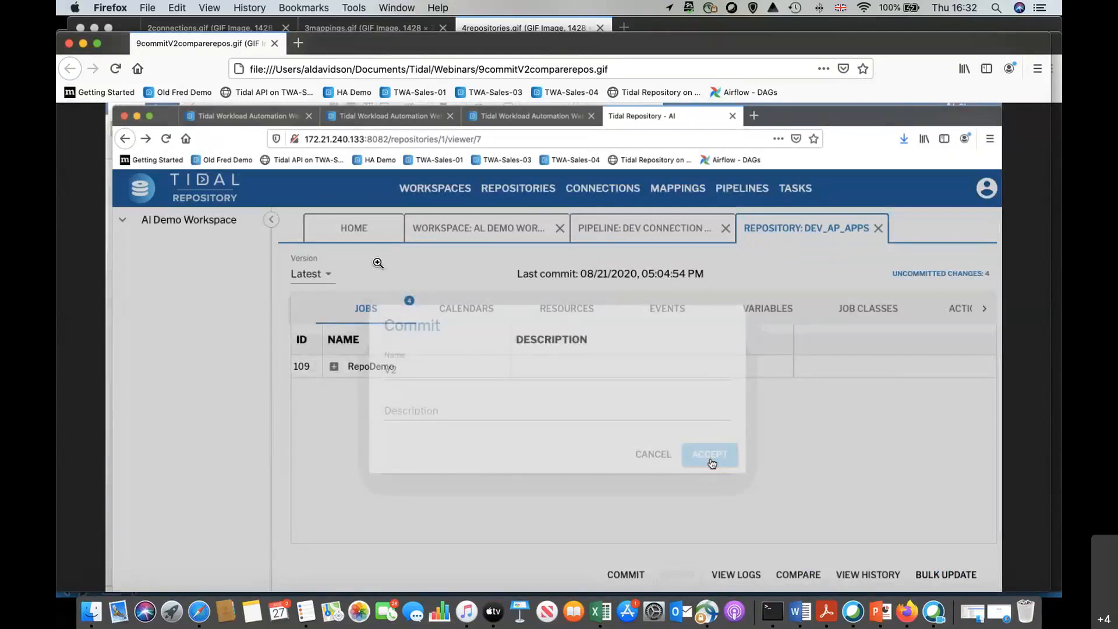
click(882, 613)
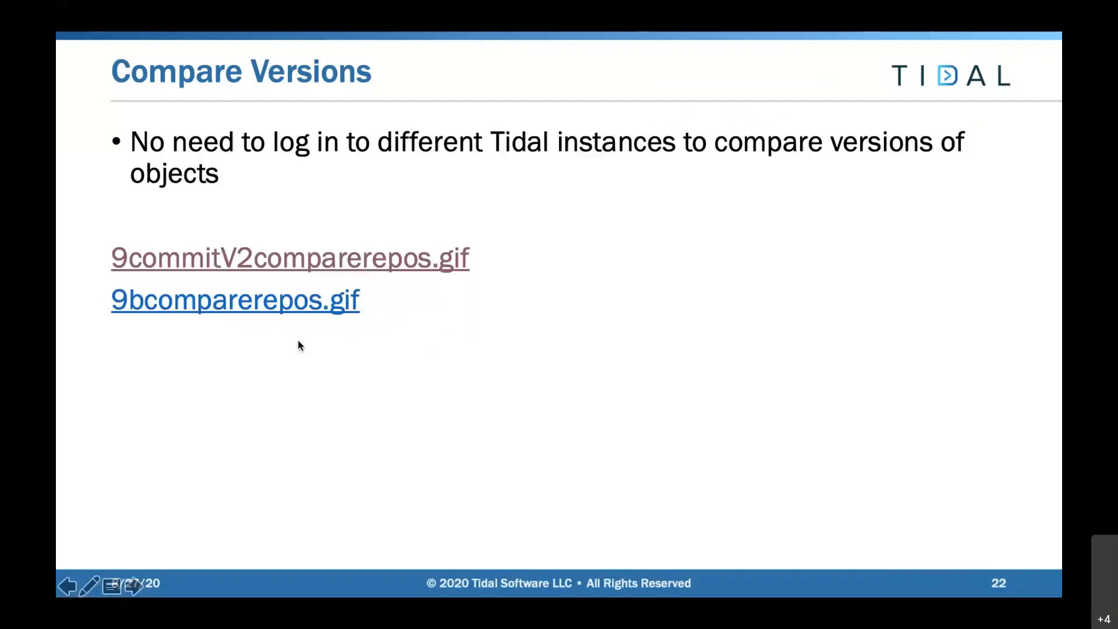
click(268, 308)
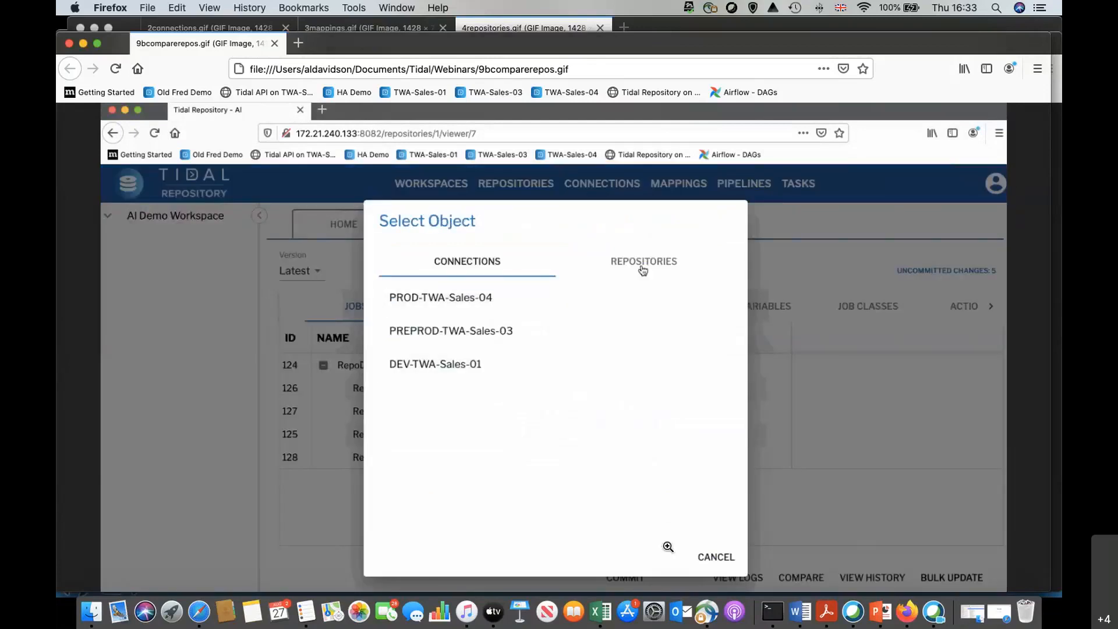
Switch back to the PowerPoint slideshow and go to the Bulk Update slide
click(880, 613)
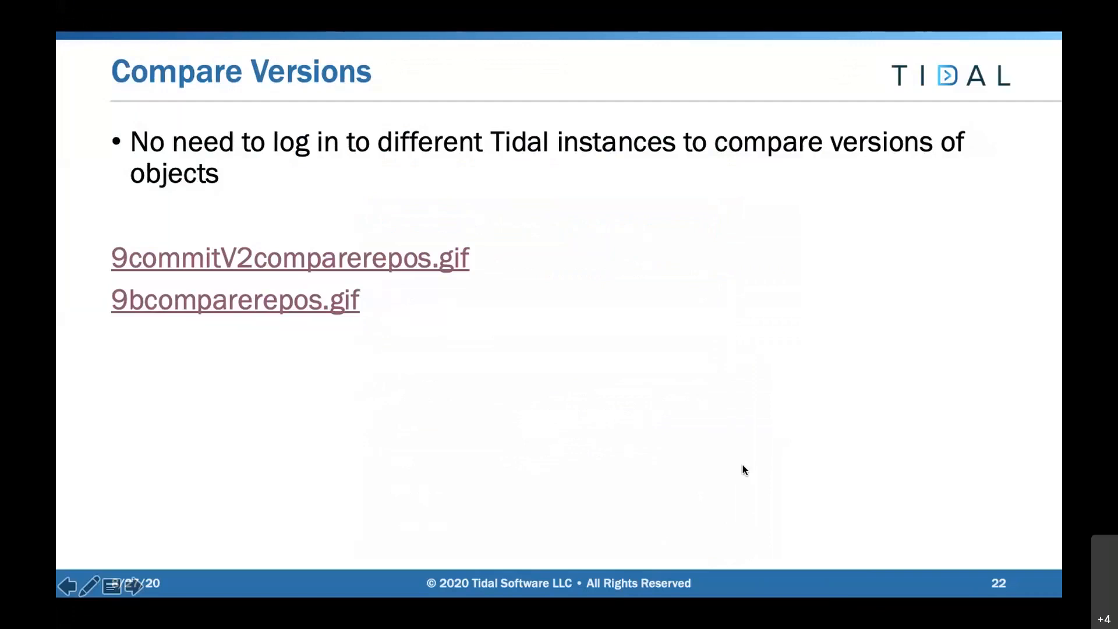
key(Right)
key(Right)
key(Left)
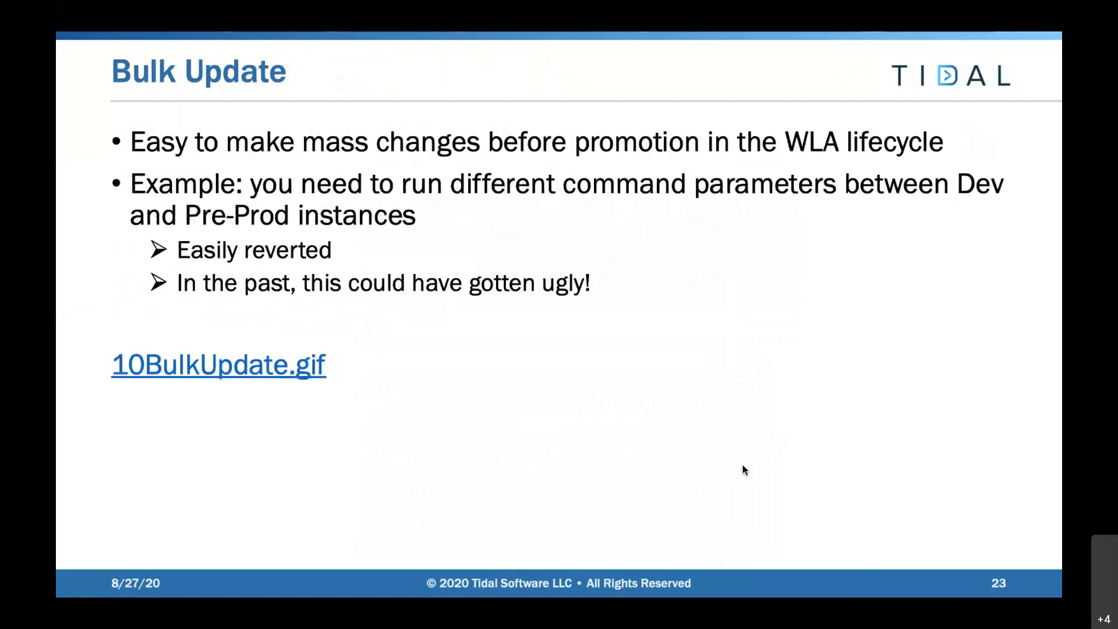
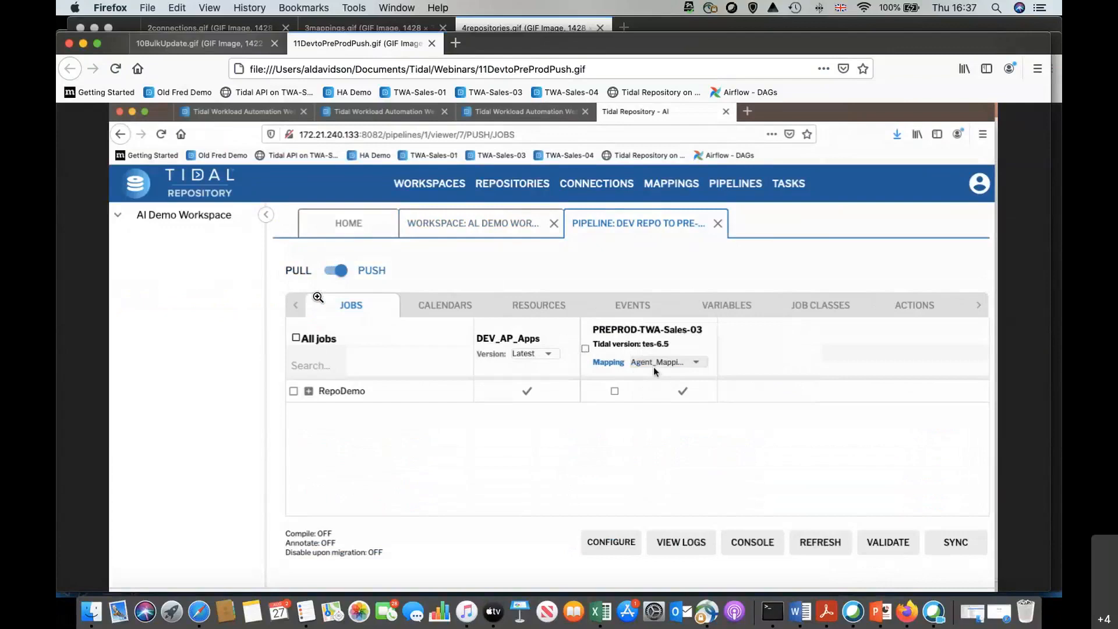
click(309, 392)
click(293, 391)
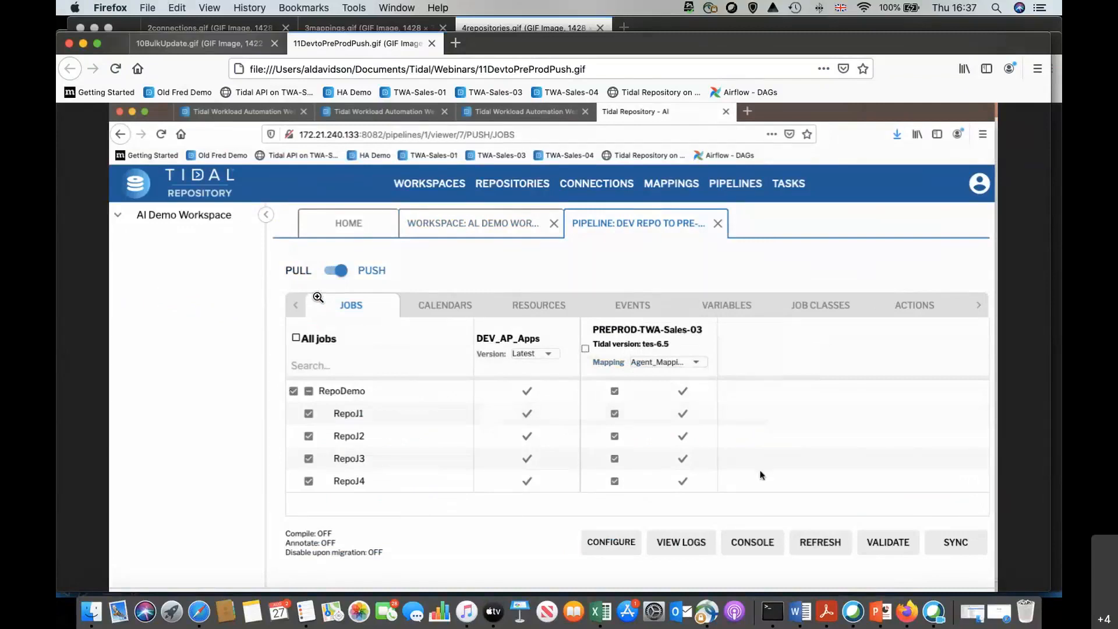
click(947, 537)
Switch back to the PowerPoint slideshow and open 12Beforepushtoallconnections.gif and 13Pushtoallconnections.gif in turn from the Push to Multiple Connections slide
click(883, 613)
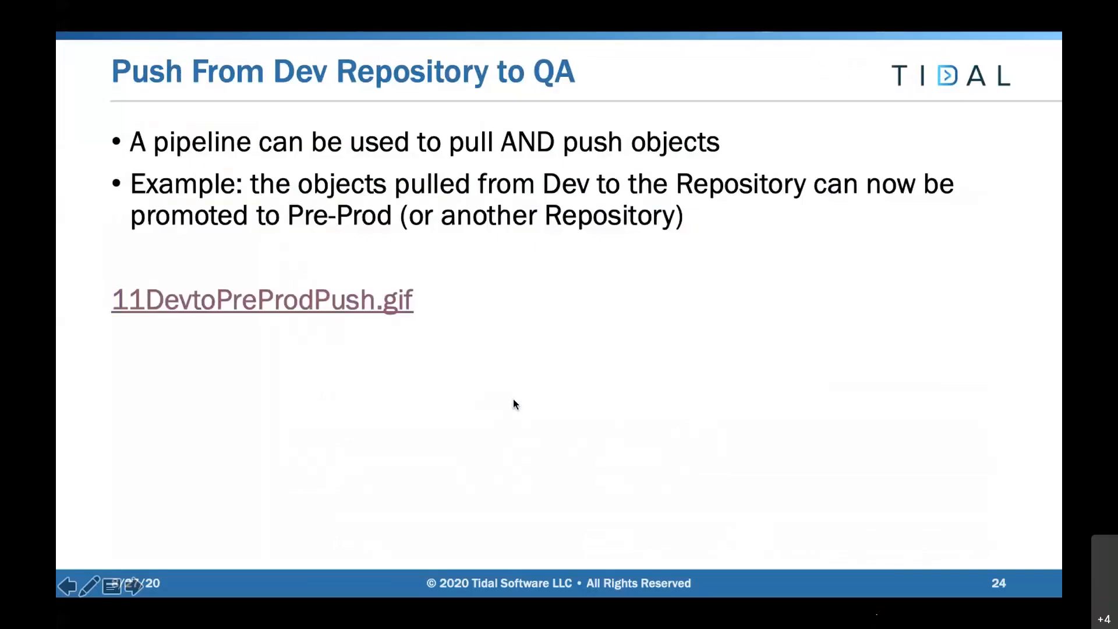
key(Right)
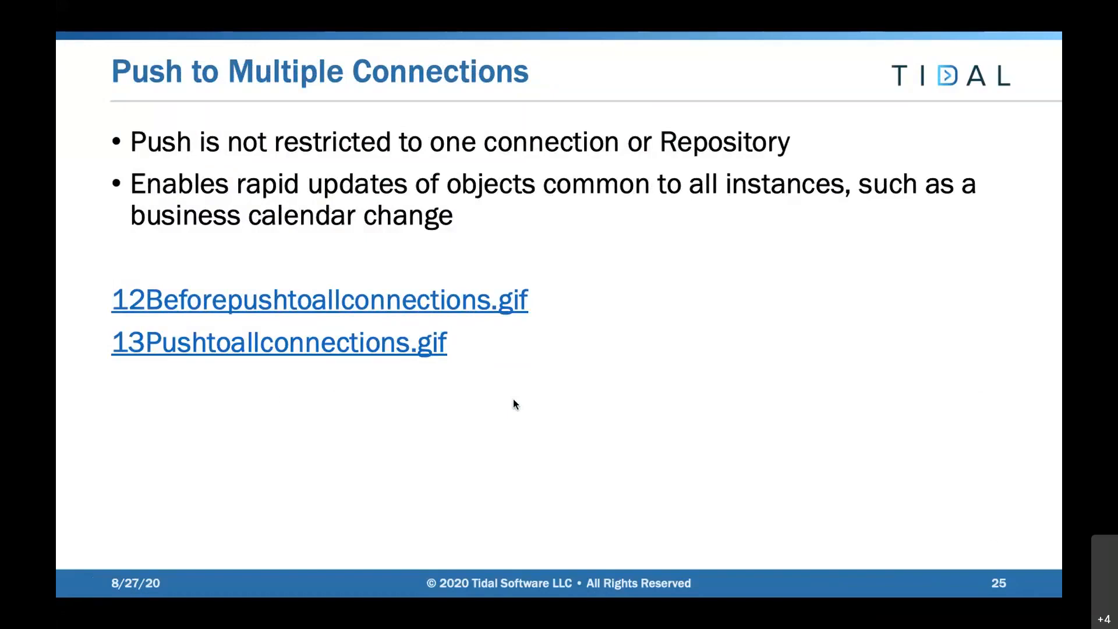
click(233, 309)
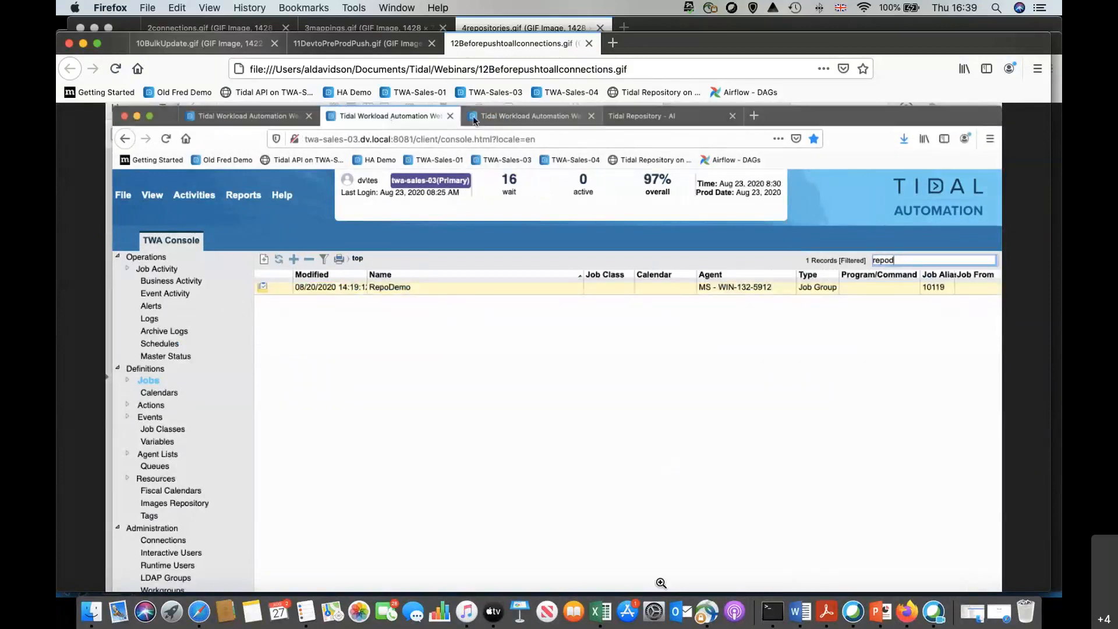
click(873, 622)
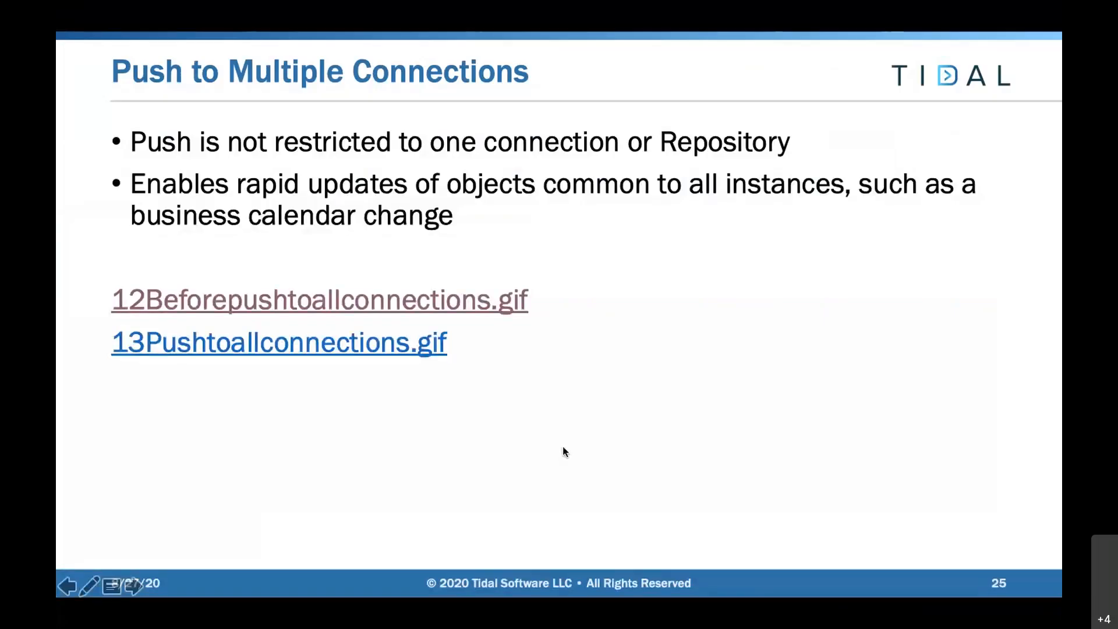
click(347, 352)
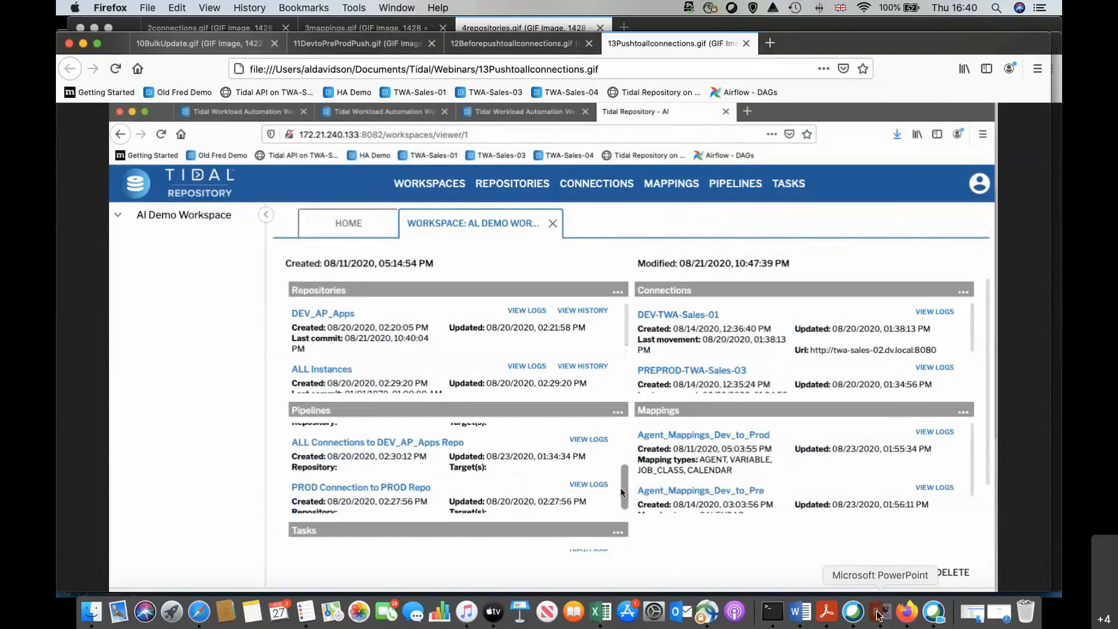
Switch back to the PowerPoint slideshow and advance to the Tasks slide
right_click(877, 615)
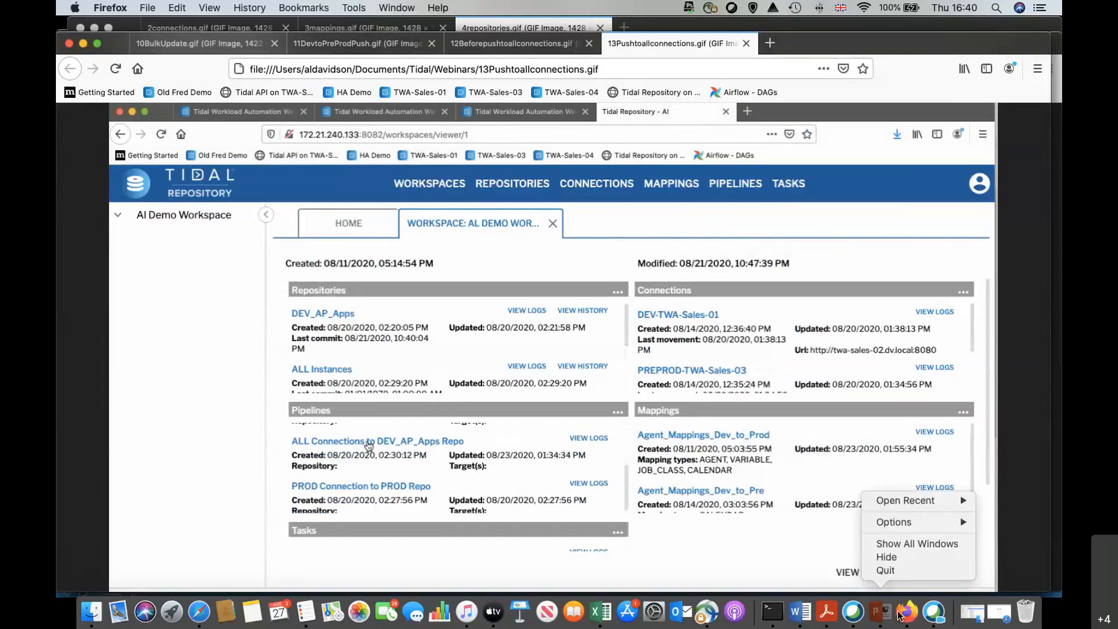
click(877, 616)
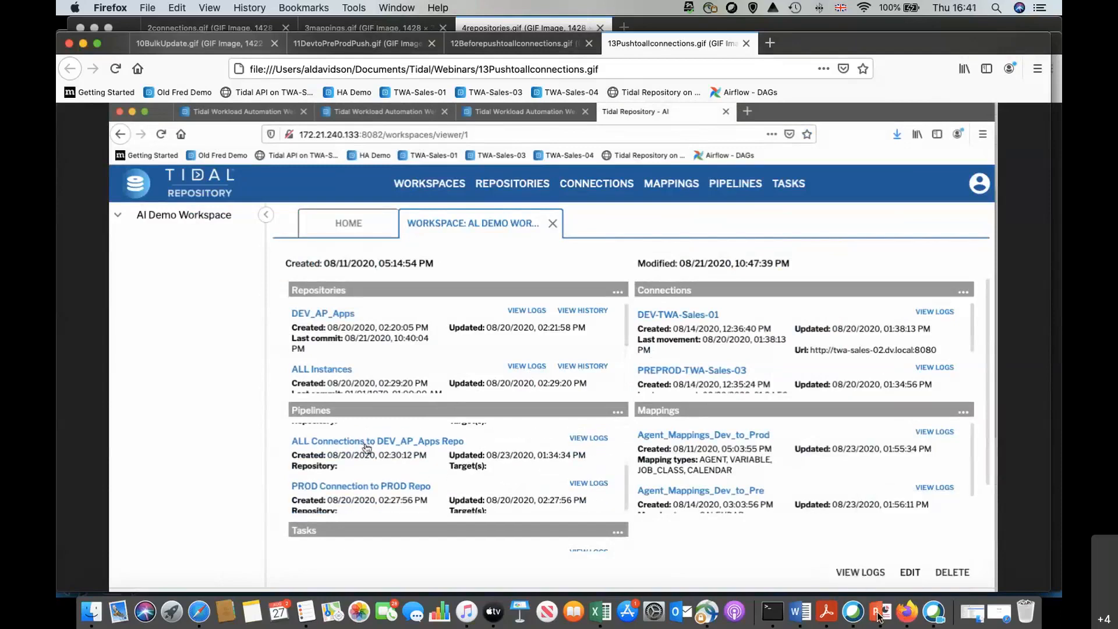
click(878, 615)
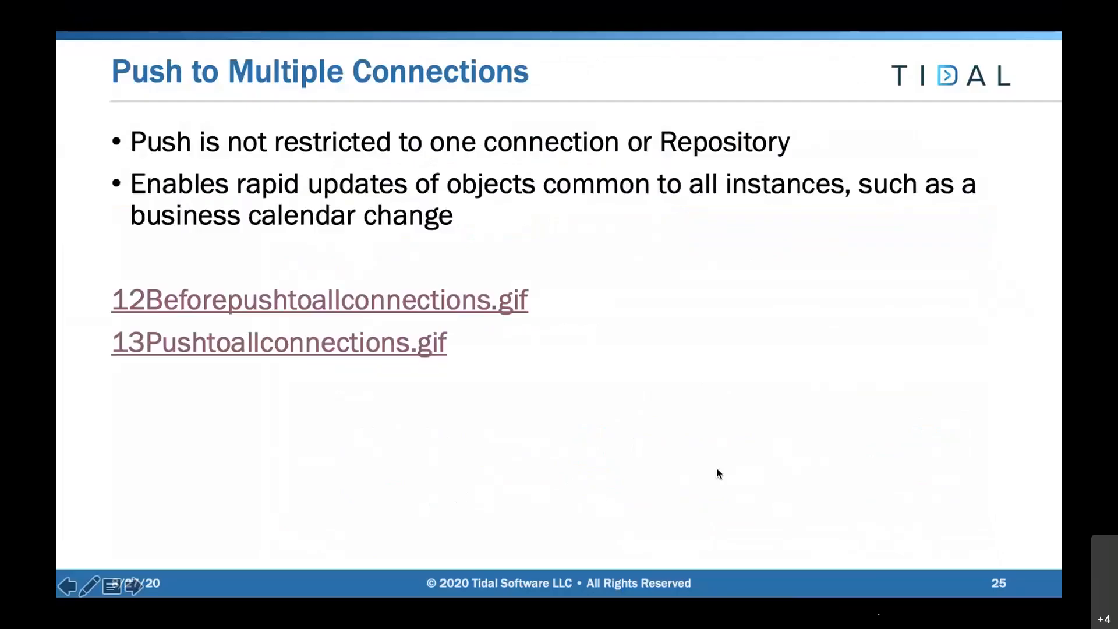
click(718, 473)
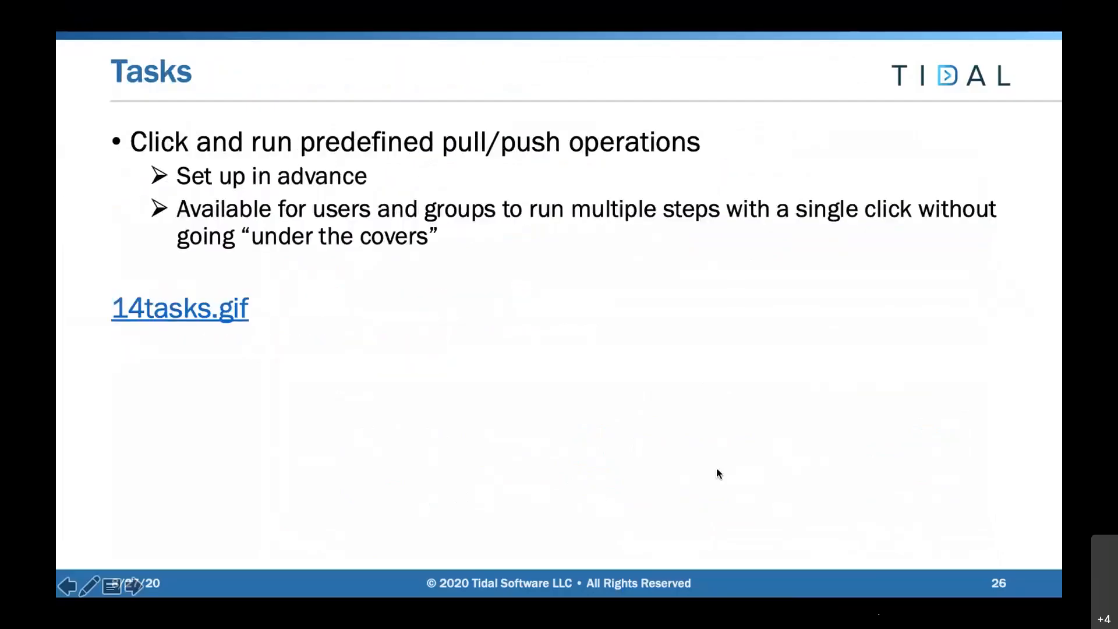